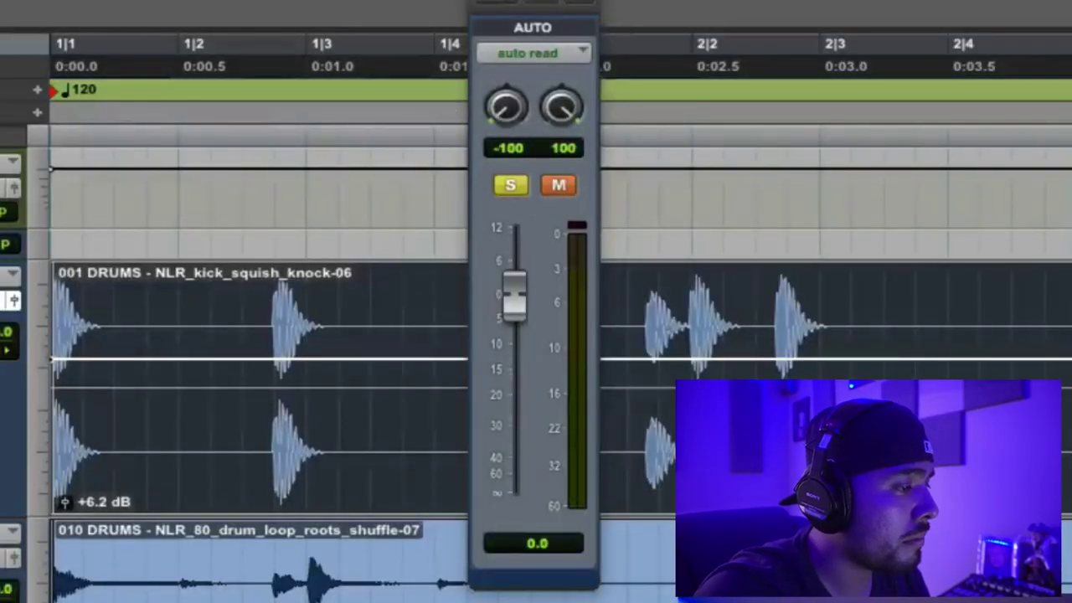
Play the drum session and unmute the kick track
{"action": "key", "text": "space"}
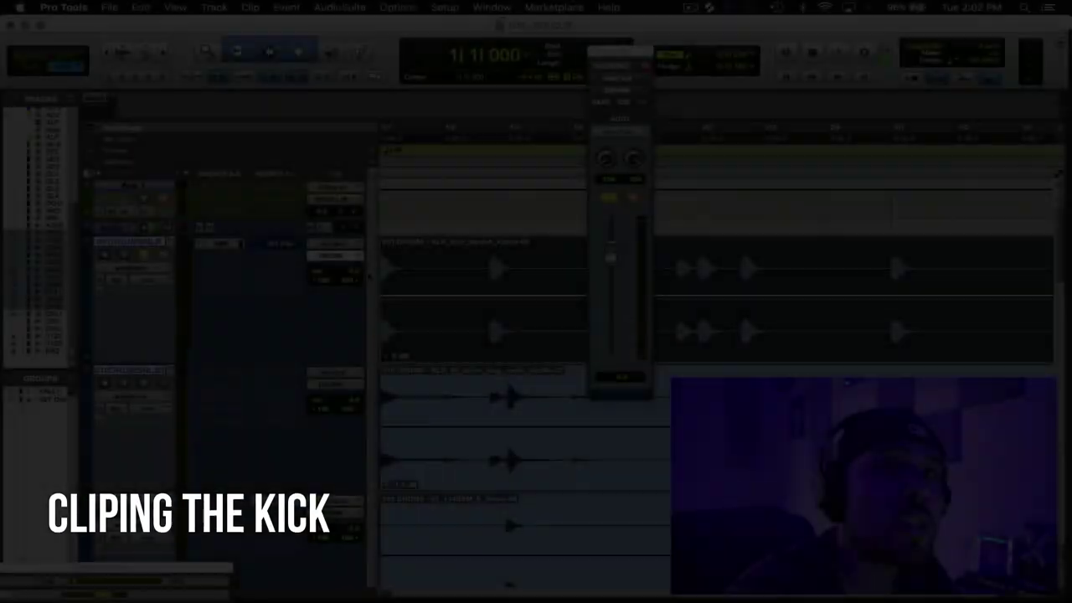
{"action": "key", "text": "space"}
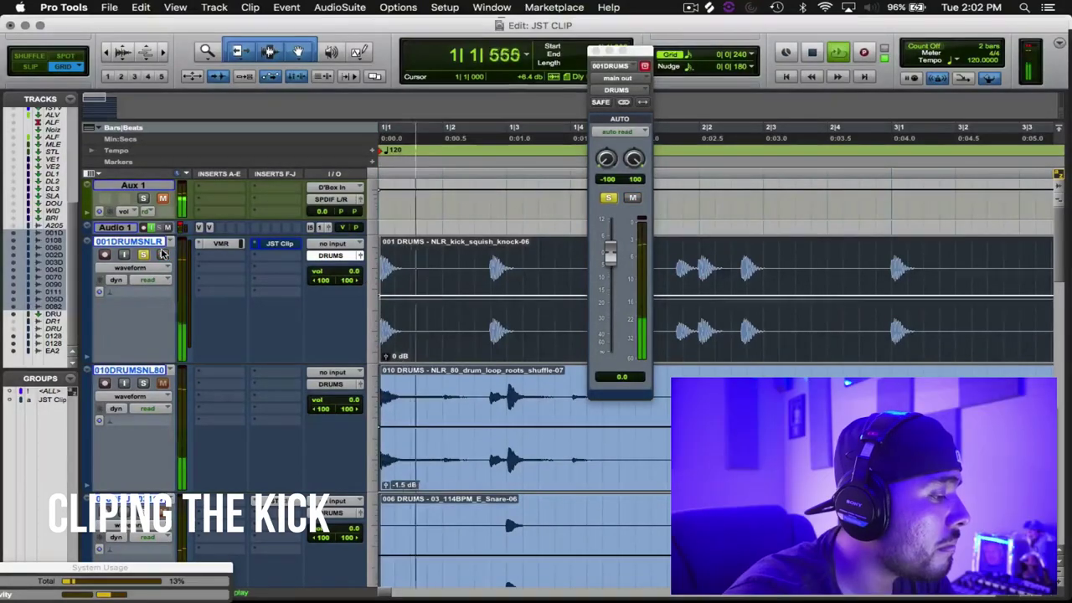
{"action": "left_click", "coordinate": [163, 254]}
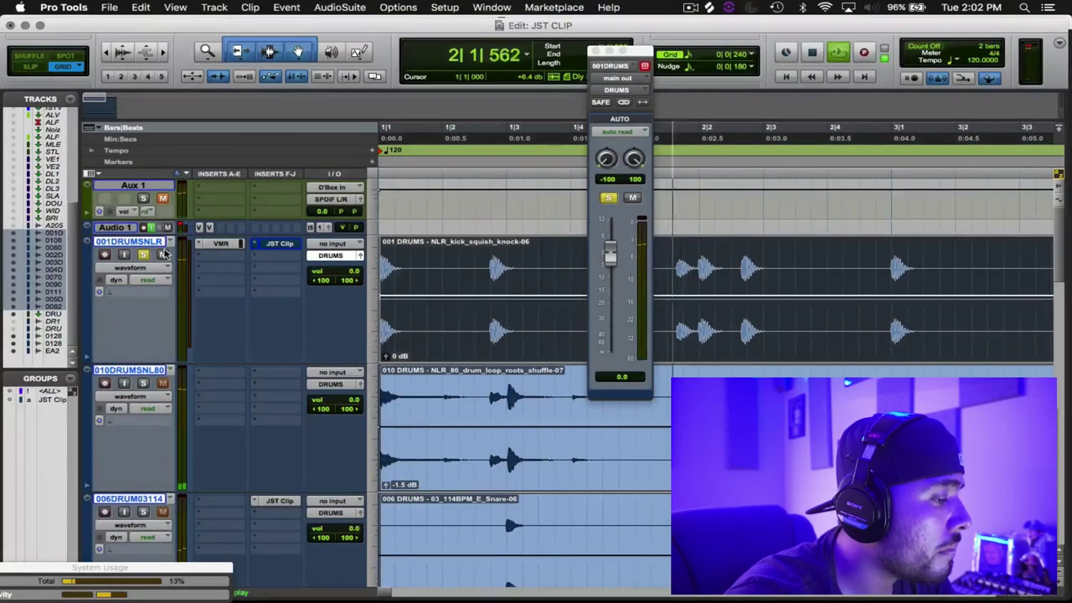
{"action": "key", "text": "space"}
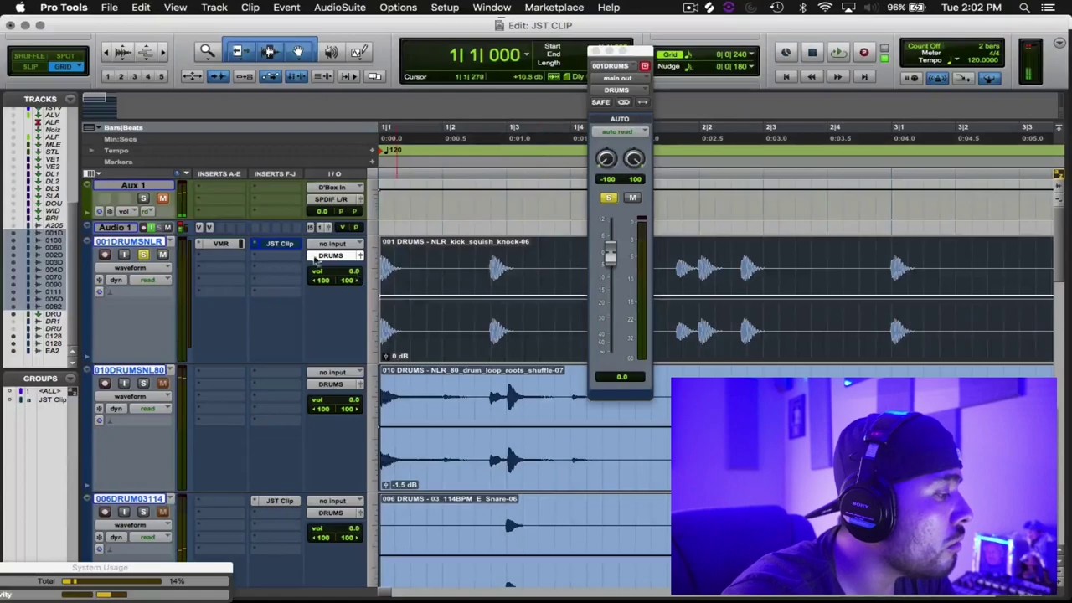
Activate the kick's JST Clip plugin and raise its clipping amount well up from zero
{"action": "left_click", "coordinate": [289, 244]}
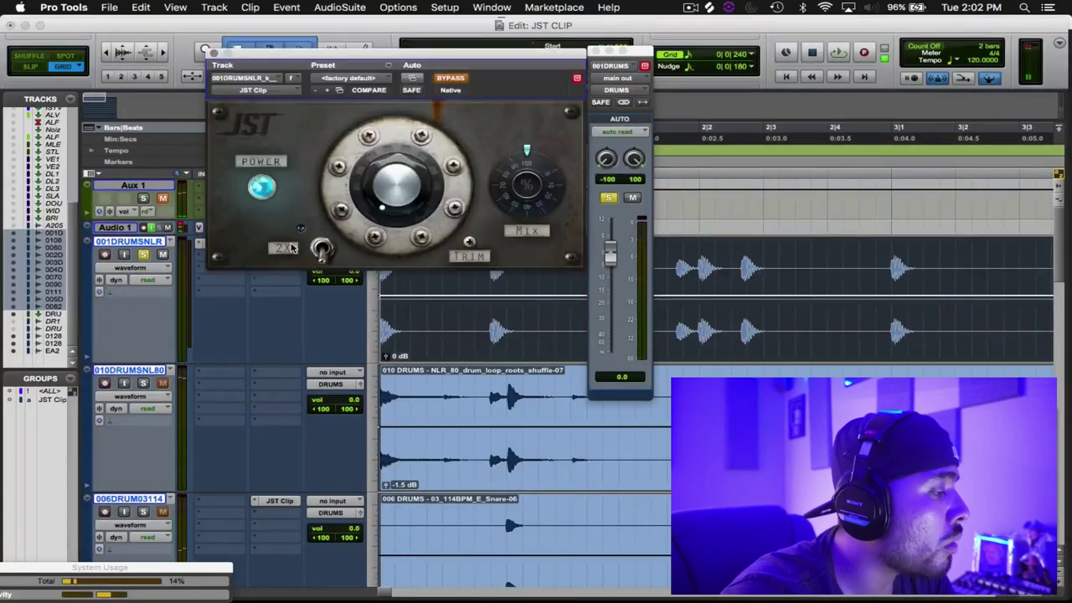
{"action": "left_click", "coordinate": [442, 80]}
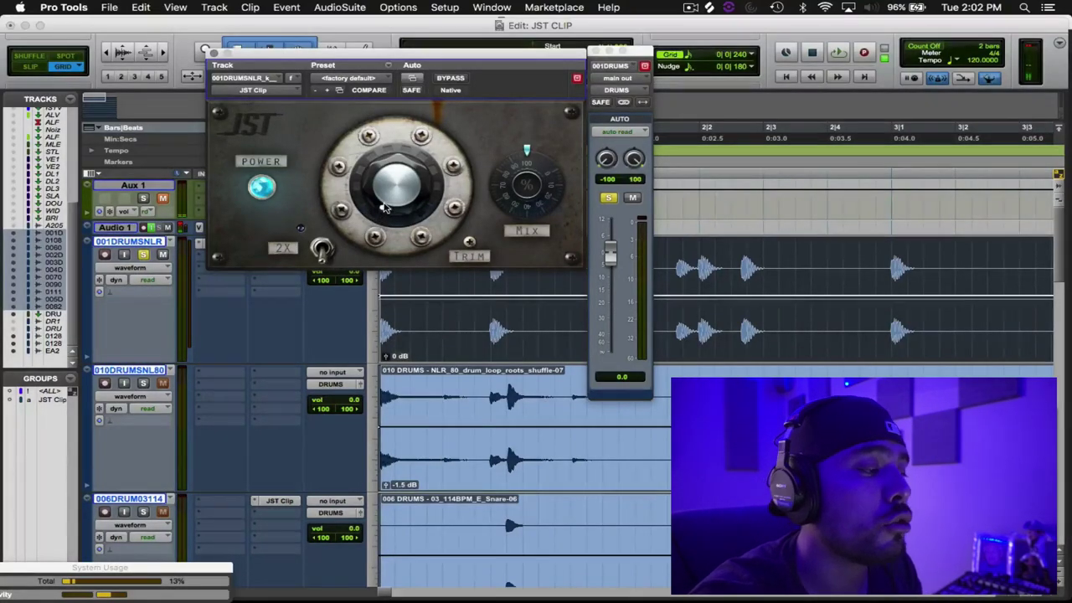
{"action": "left_click_drag", "start_coordinate": [384, 208], "coordinate": [387, 203]}
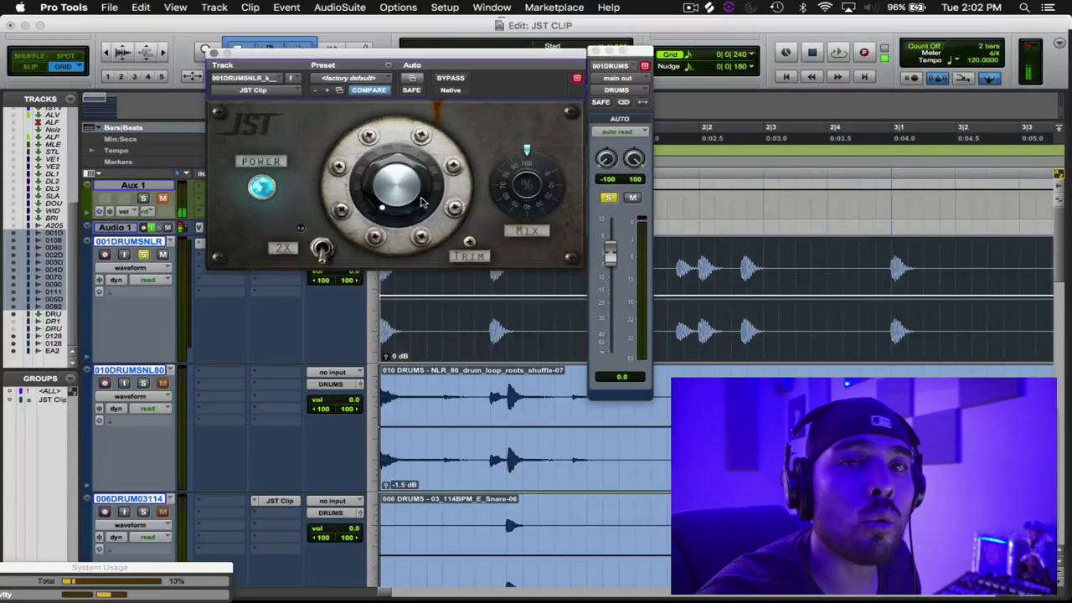
{"action": "left_click_drag", "start_coordinate": [408, 204], "coordinate": [418, 119]}
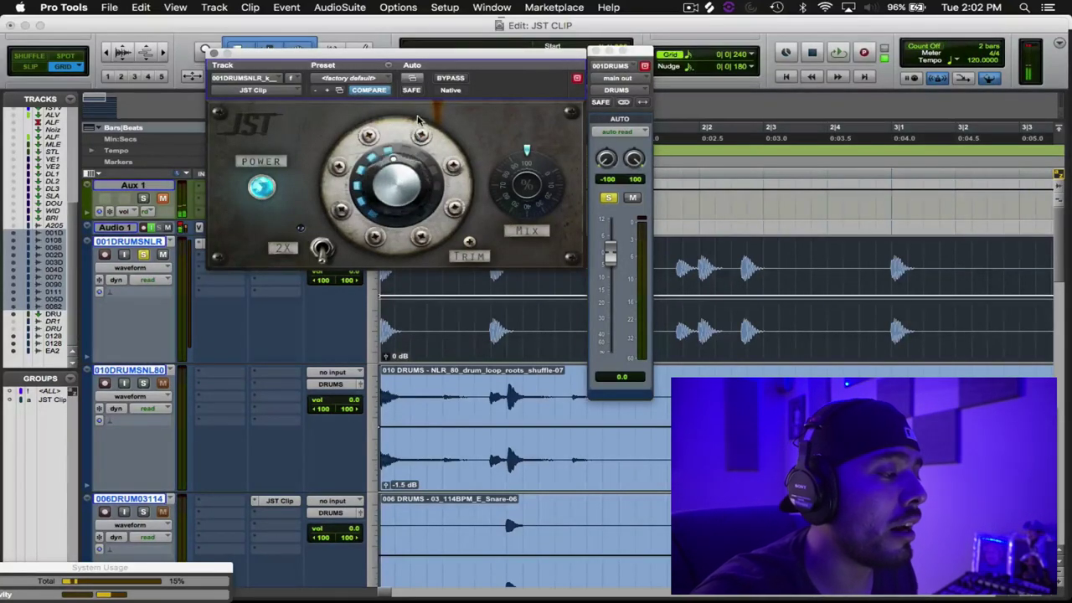
Enable 2X mode on the kick's JST Clip, reset the clipping amount, and re-raise it during playback
{"action": "left_click", "coordinate": [321, 250]}
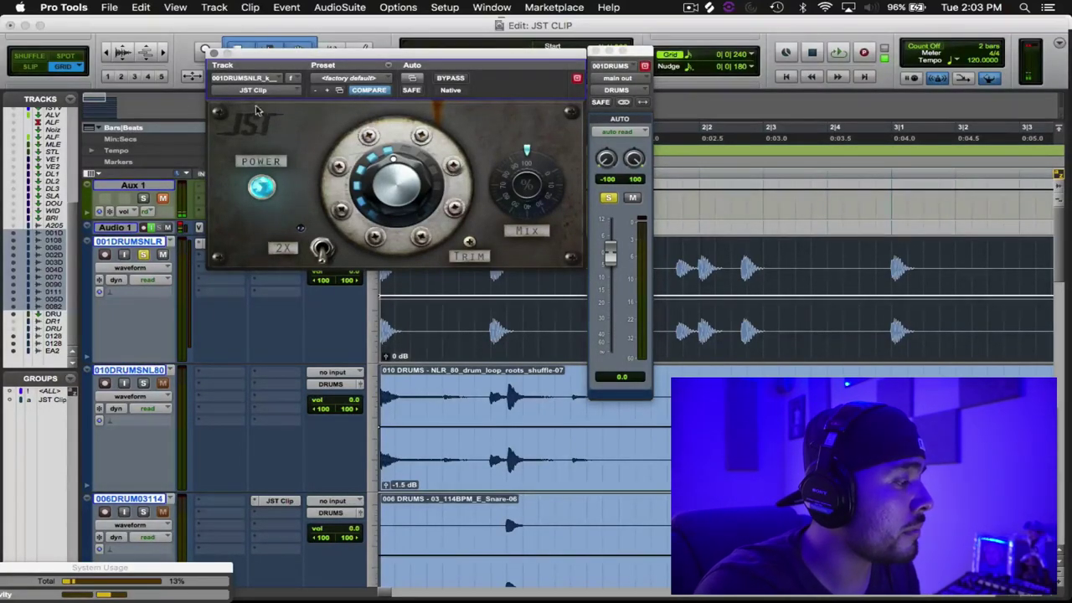
{"action": "left_click_drag", "start_coordinate": [390, 214], "coordinate": [384, 296]}
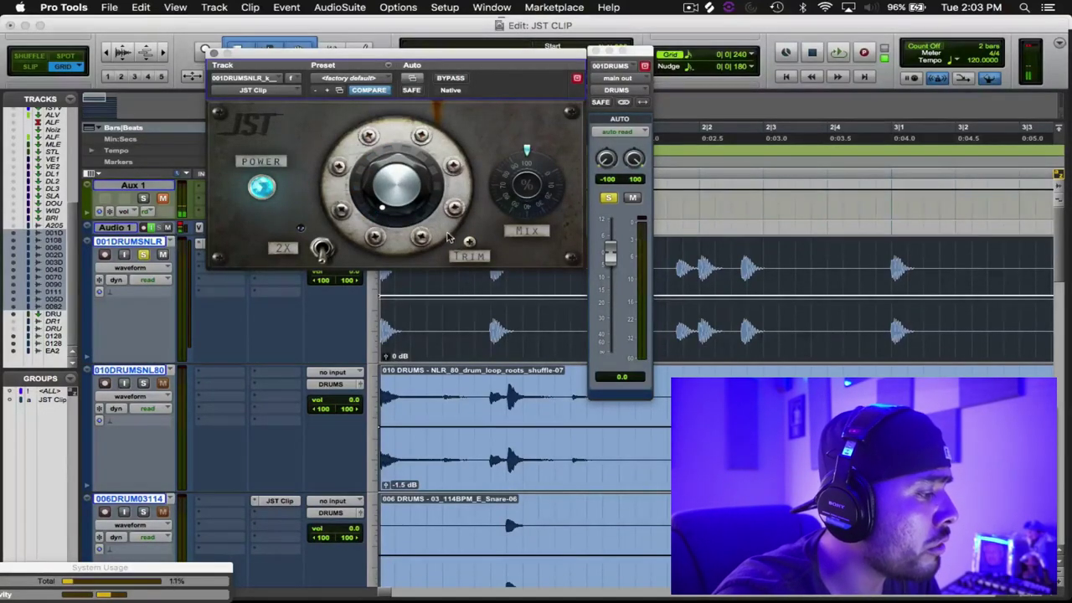
{"action": "key", "text": "space"}
{"action": "left_click_drag", "start_coordinate": [400, 201], "coordinate": [382, 141]}
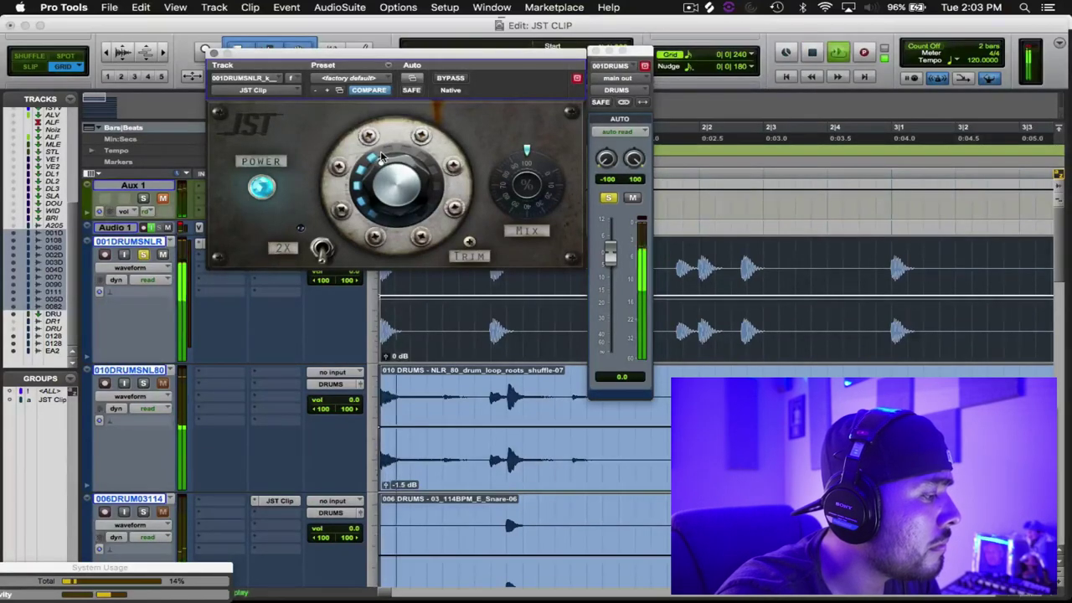
{"action": "key", "text": "space"}
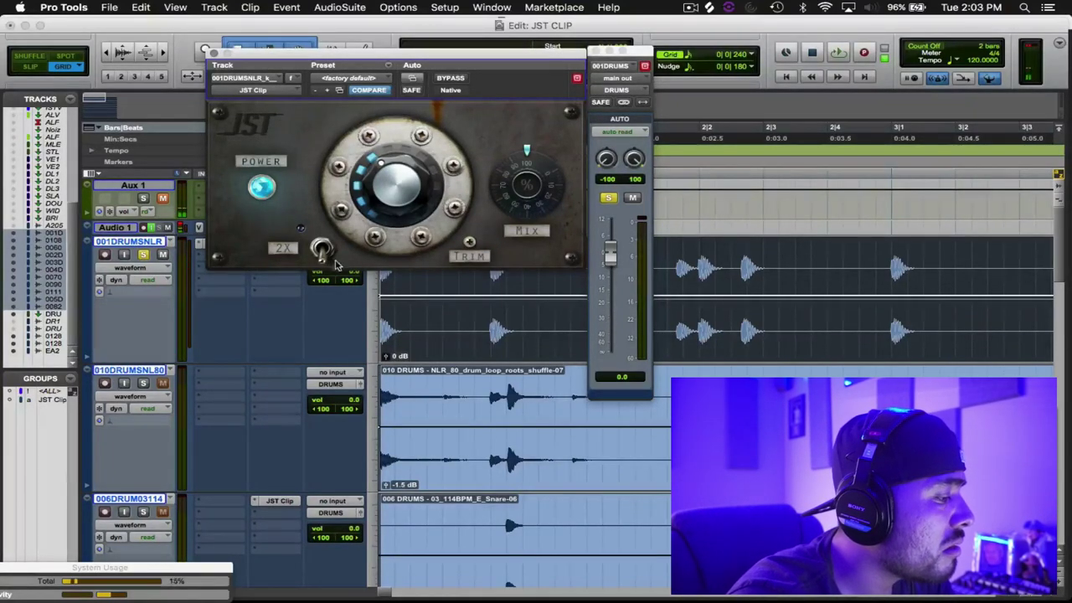
{"action": "key", "text": "space"}
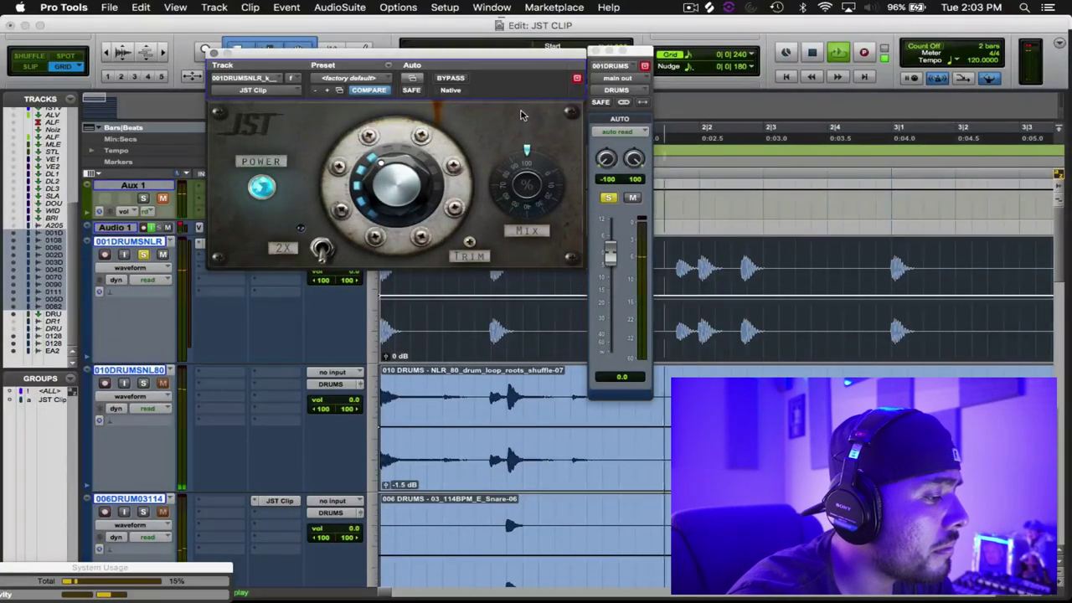
{"action": "left_click", "coordinate": [463, 79]}
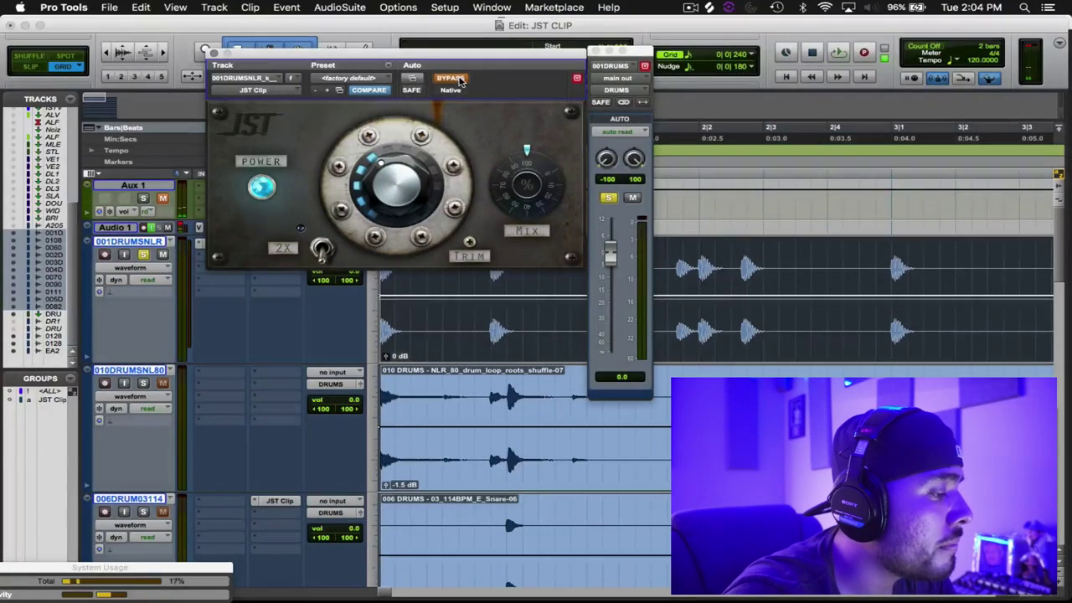
{"action": "key", "text": "space"}
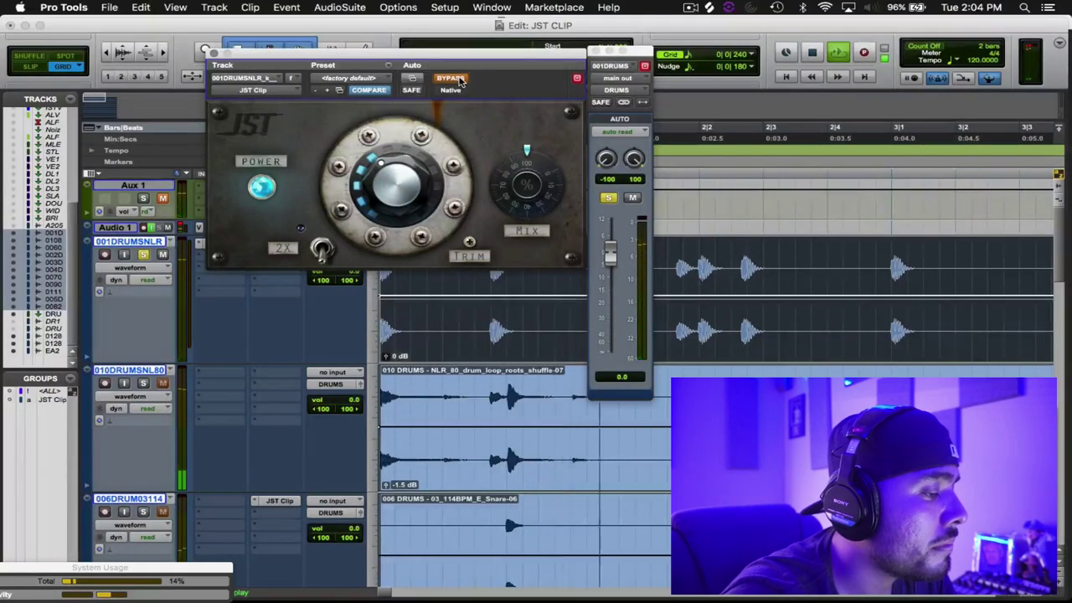
{"action": "left_click", "coordinate": [450, 78]}
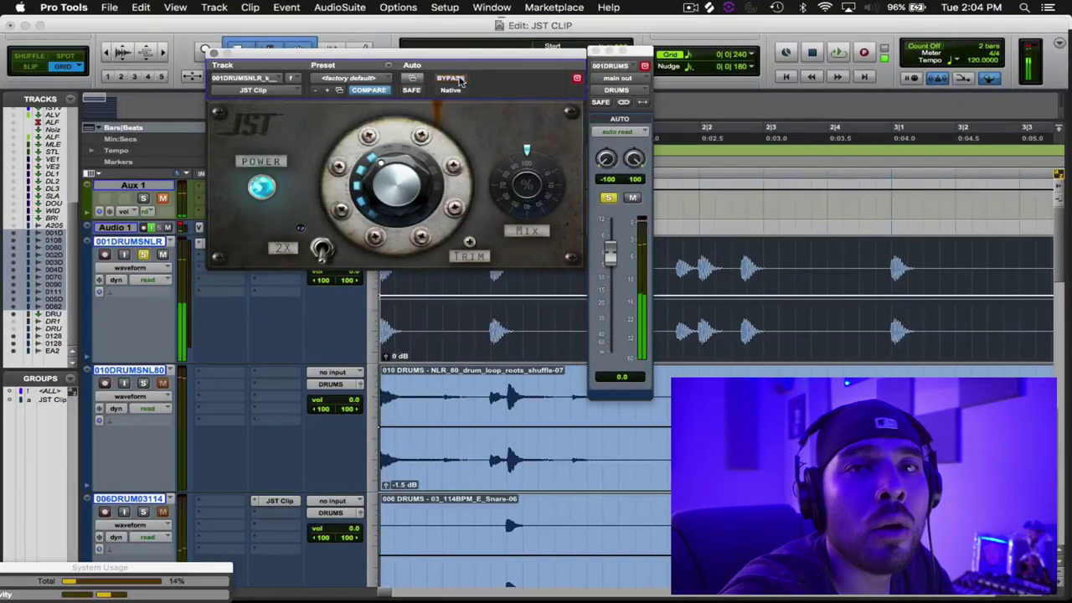
{"action": "key", "text": "space"}
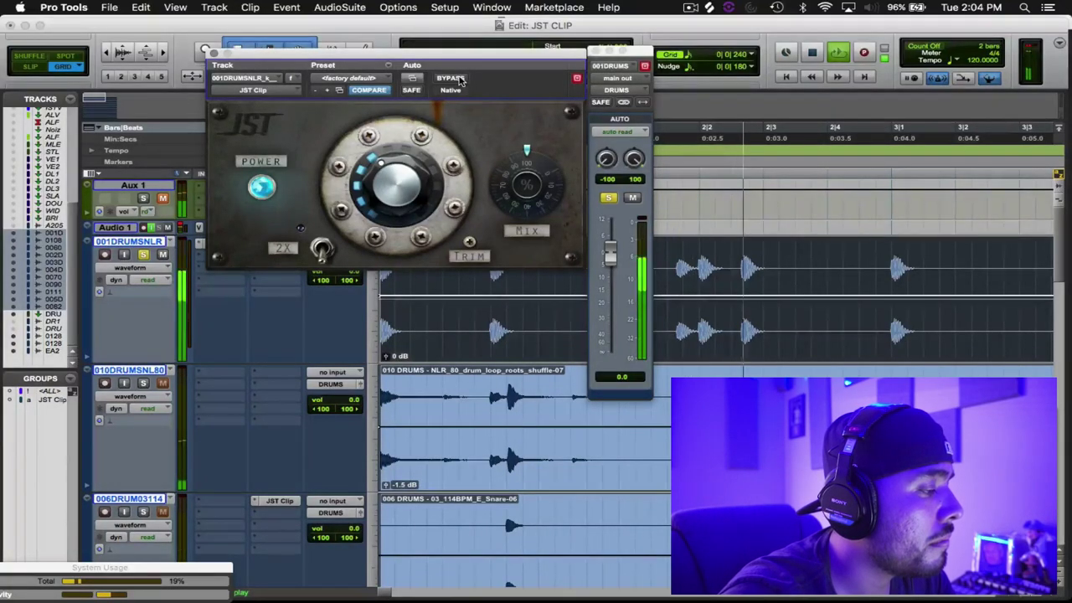
{"action": "key", "text": "space"}
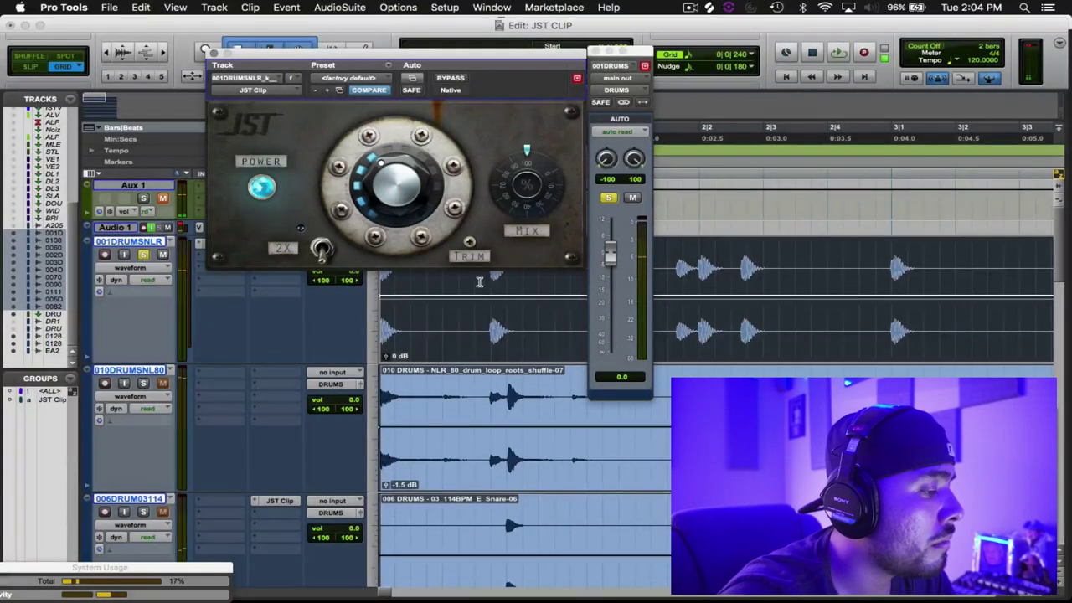
{"action": "key", "text": "space"}
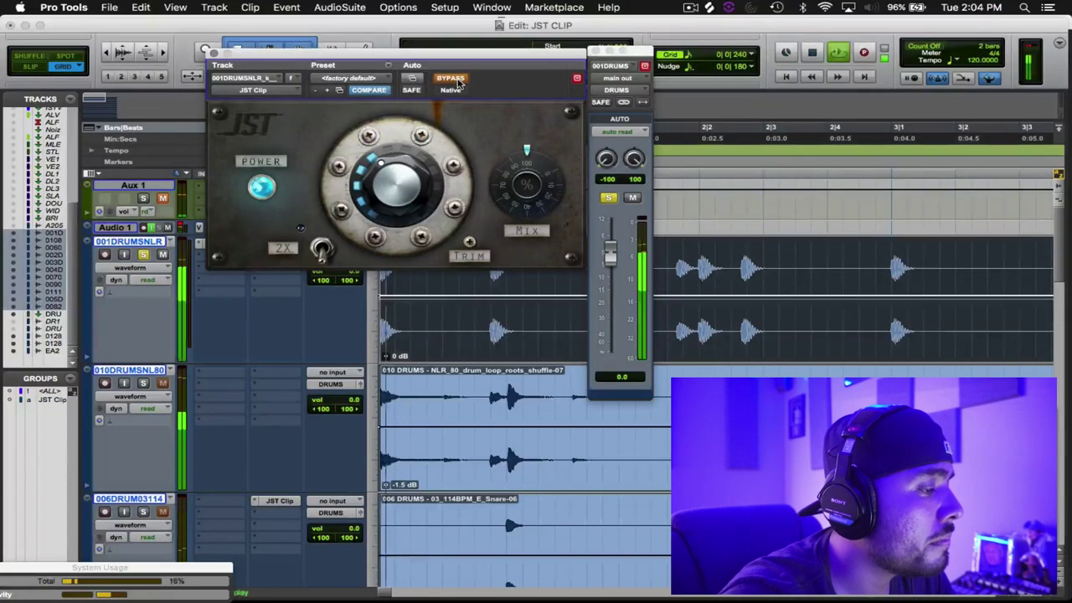
{"action": "left_click", "coordinate": [456, 79]}
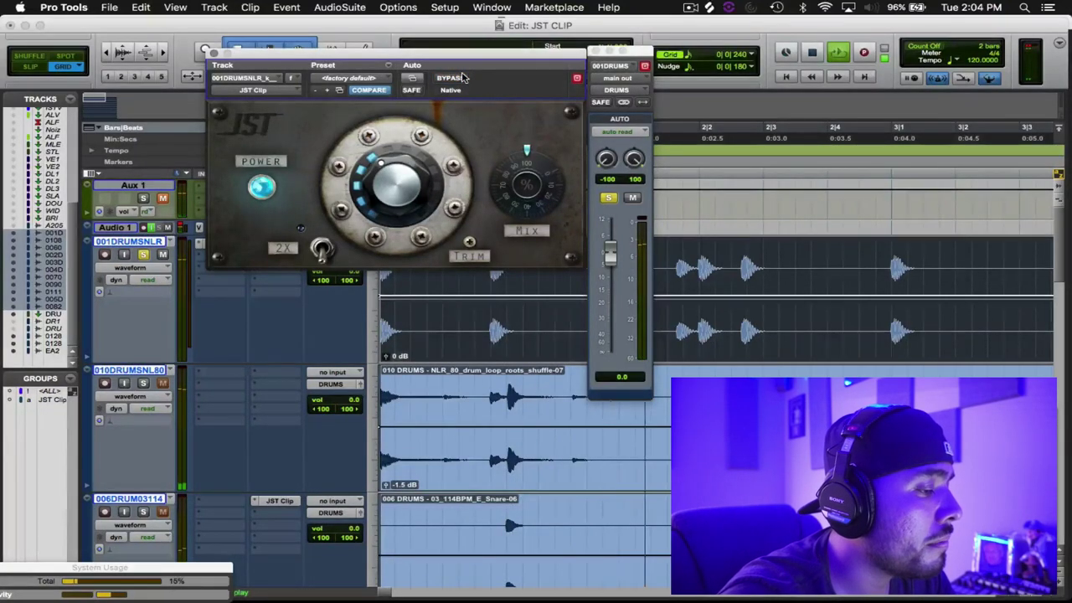
{"action": "key", "text": "space"}
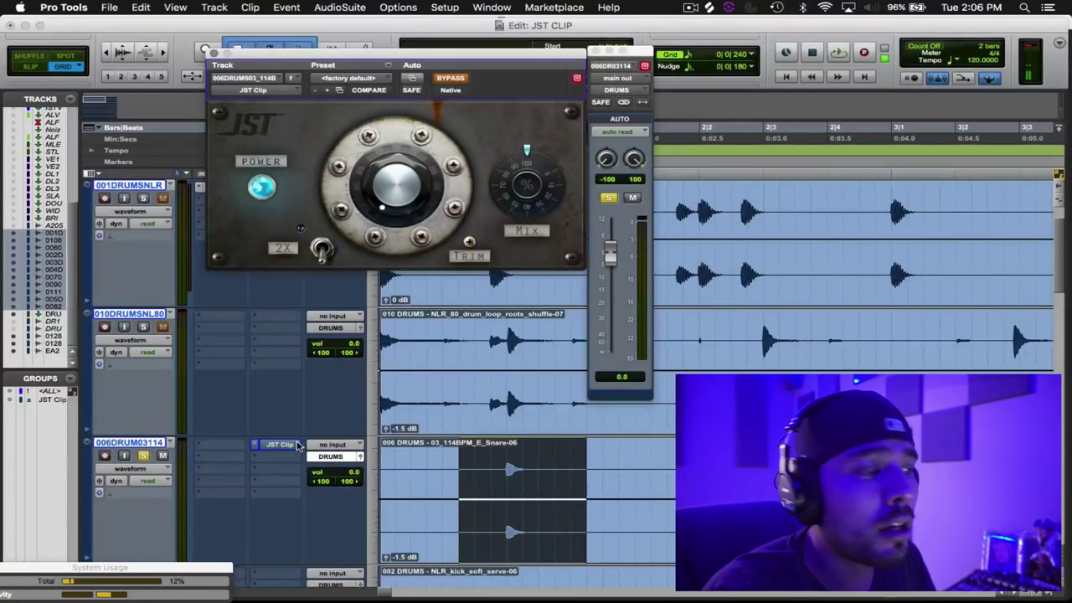
Activate the snare's JST Clip and raise its clipping amount, auditioning during playback
{"action": "key", "text": "space"}
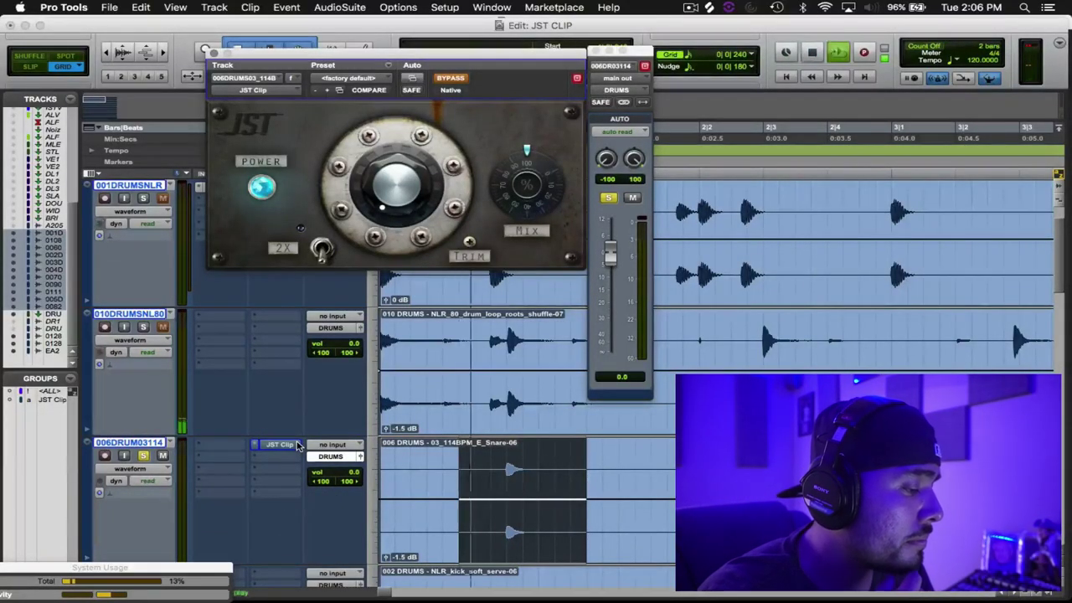
{"action": "key", "text": "space"}
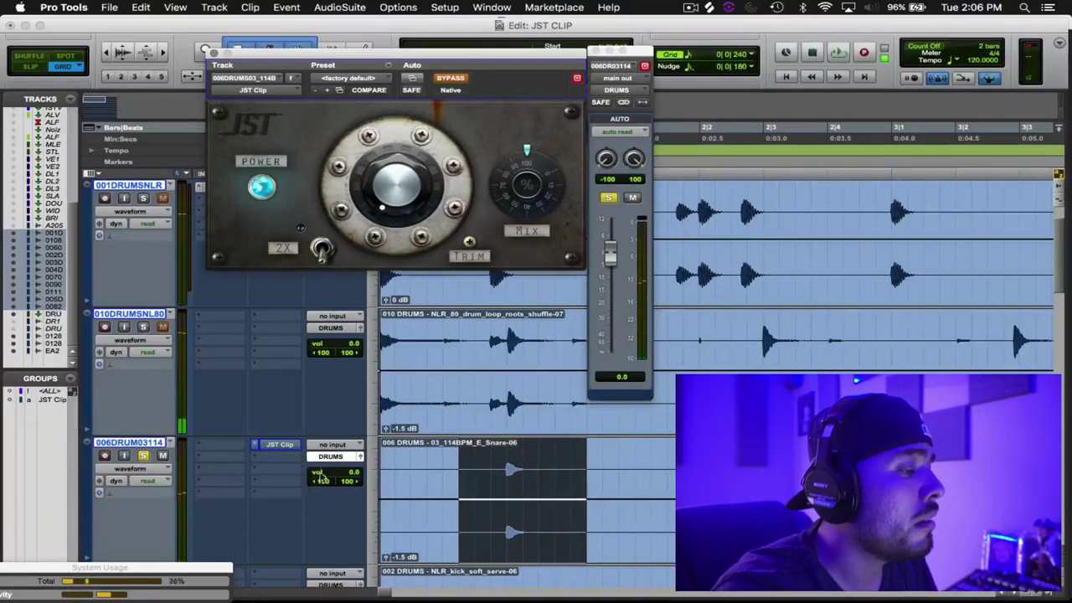
{"action": "left_click", "coordinate": [450, 78]}
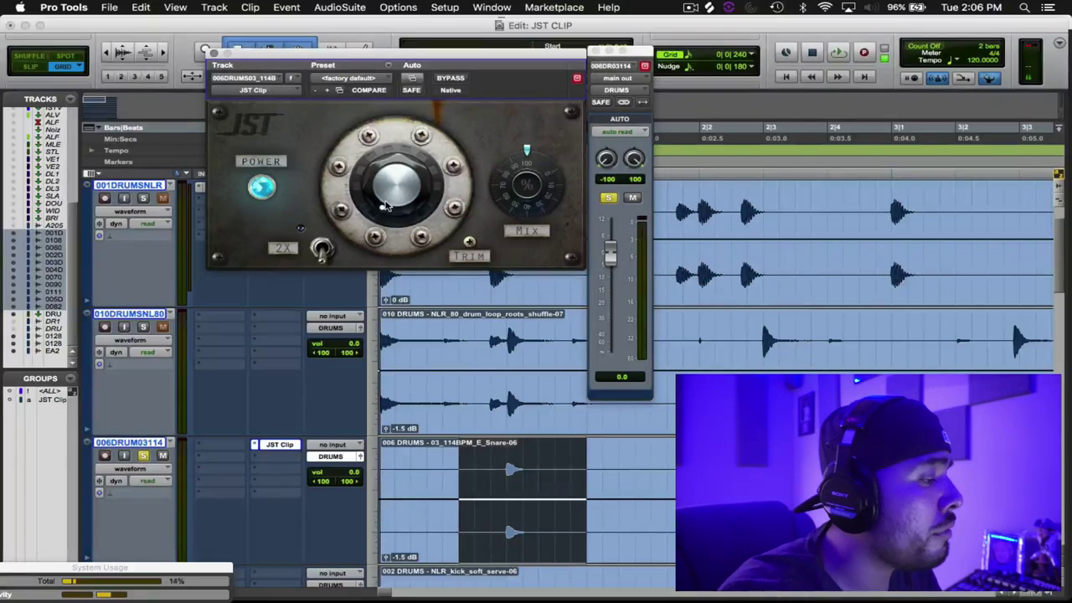
{"action": "left_click_drag", "start_coordinate": [386, 207], "coordinate": [397, 102]}
{"action": "key", "text": "space"}
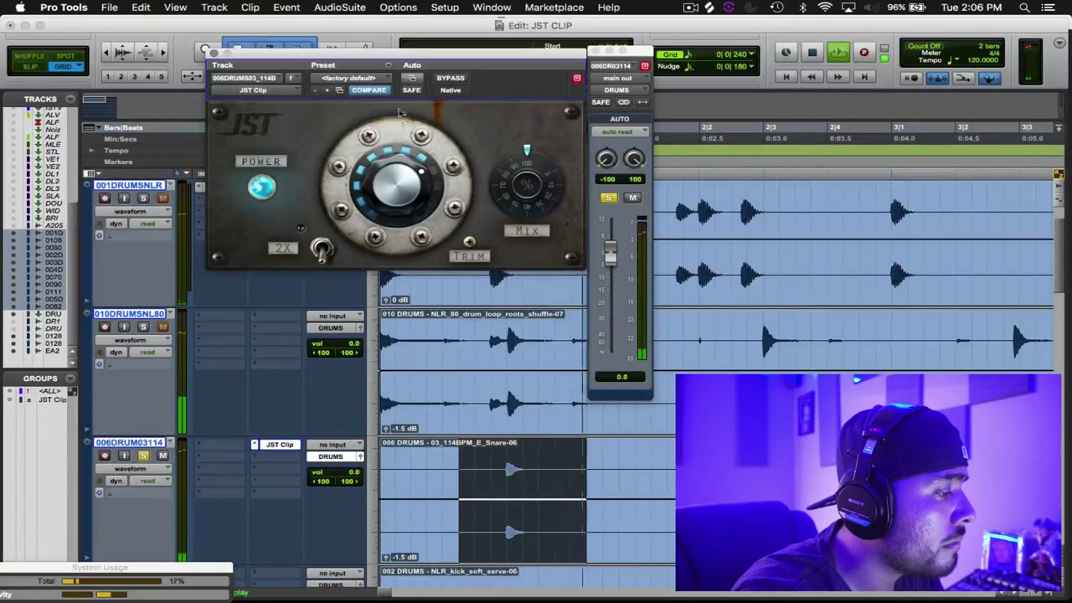
{"action": "key", "text": "space"}
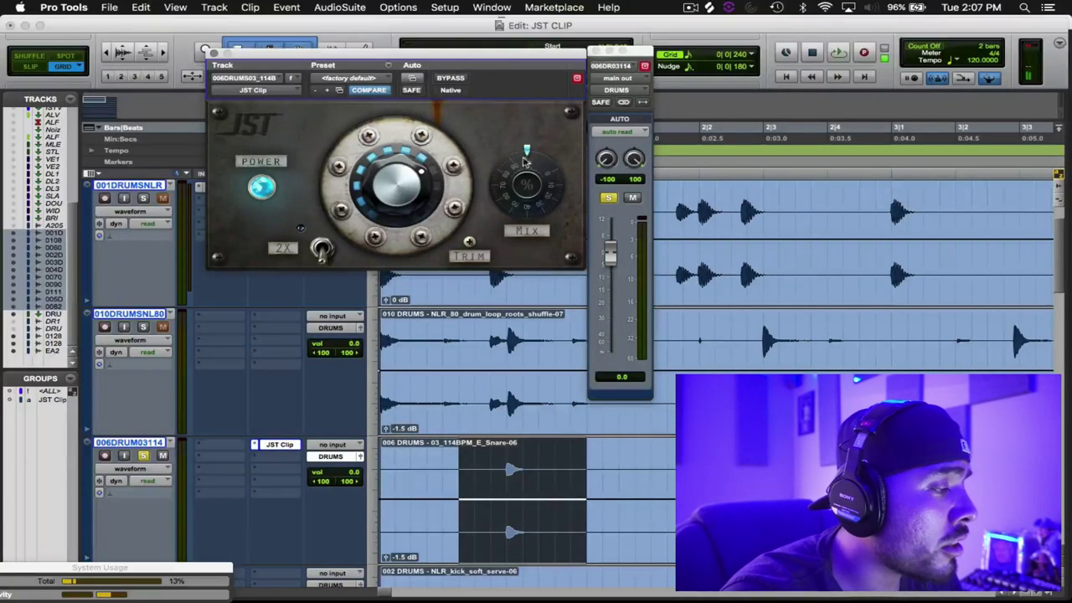
Compare the snare clipped versus bypassed during playback, then clear the trim value
{"action": "left_click", "coordinate": [452, 79]}
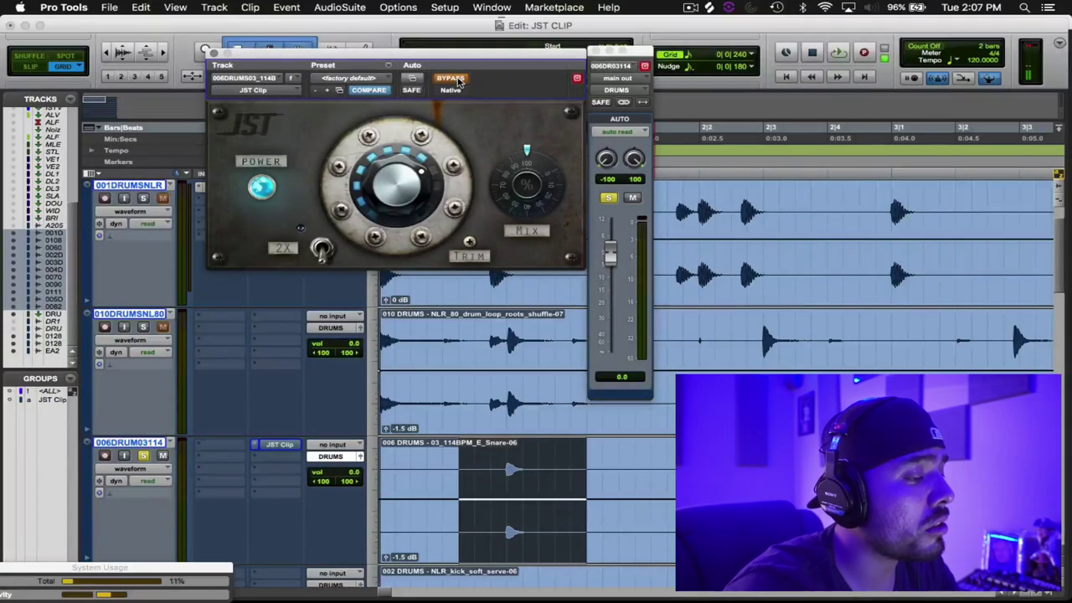
{"action": "key", "text": "space"}
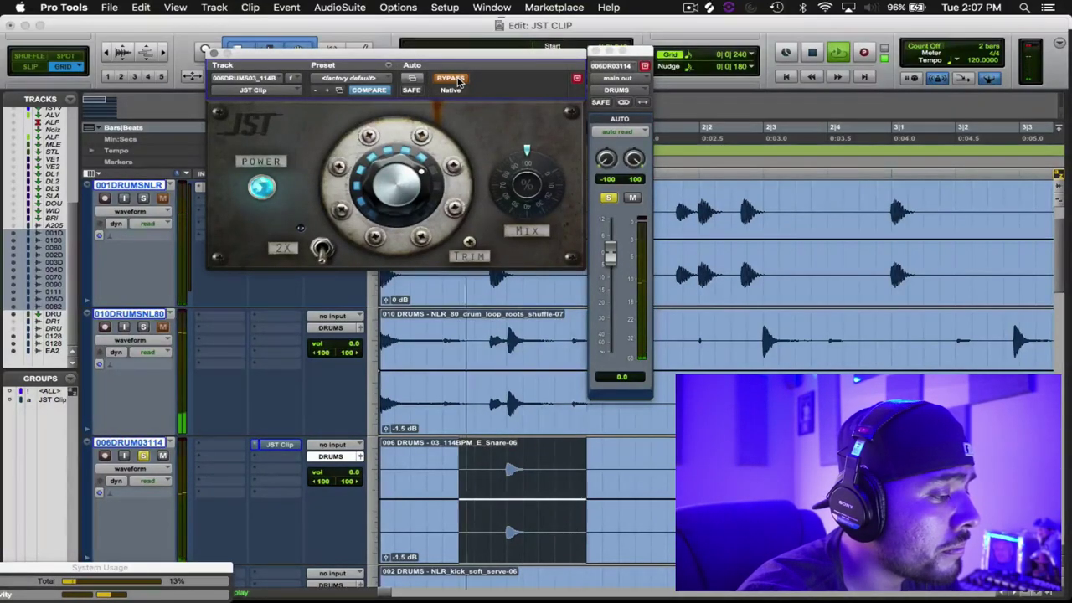
{"action": "left_click", "coordinate": [453, 79]}
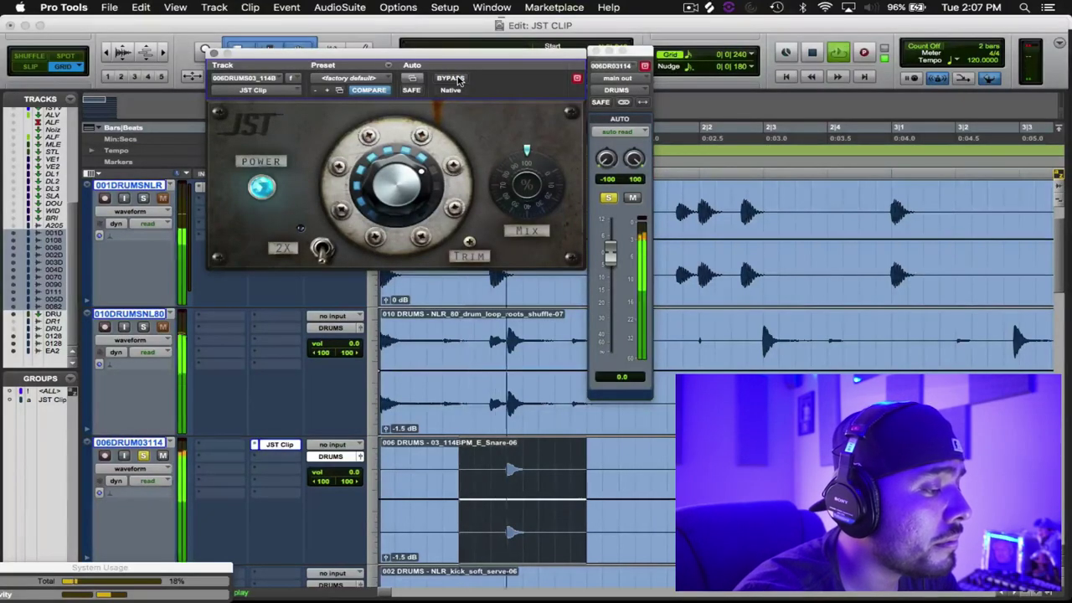
{"action": "key", "text": "space"}
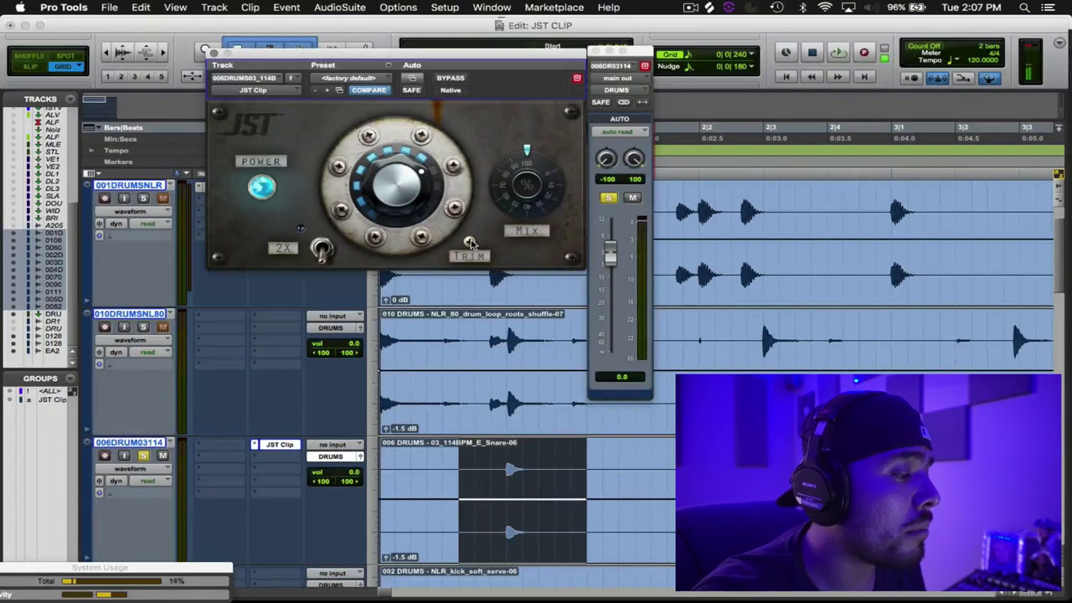
{"action": "key", "text": "BackSpace"}
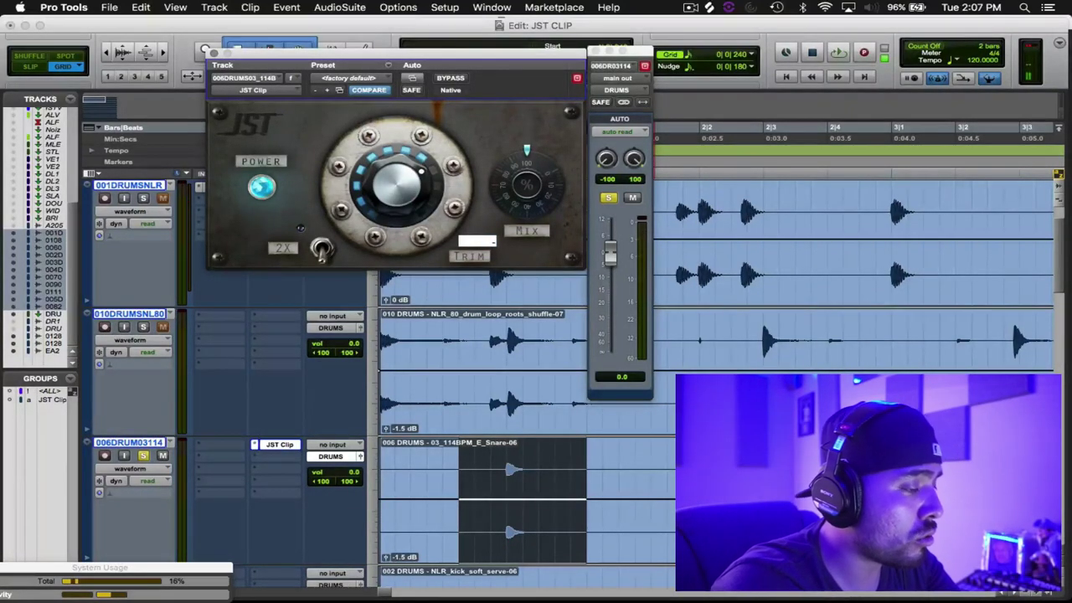
Confirm the trim entry, then A/B the snare clipping against bypass repeatedly, leaving it bypassed
{"action": "key", "text": "Return"}
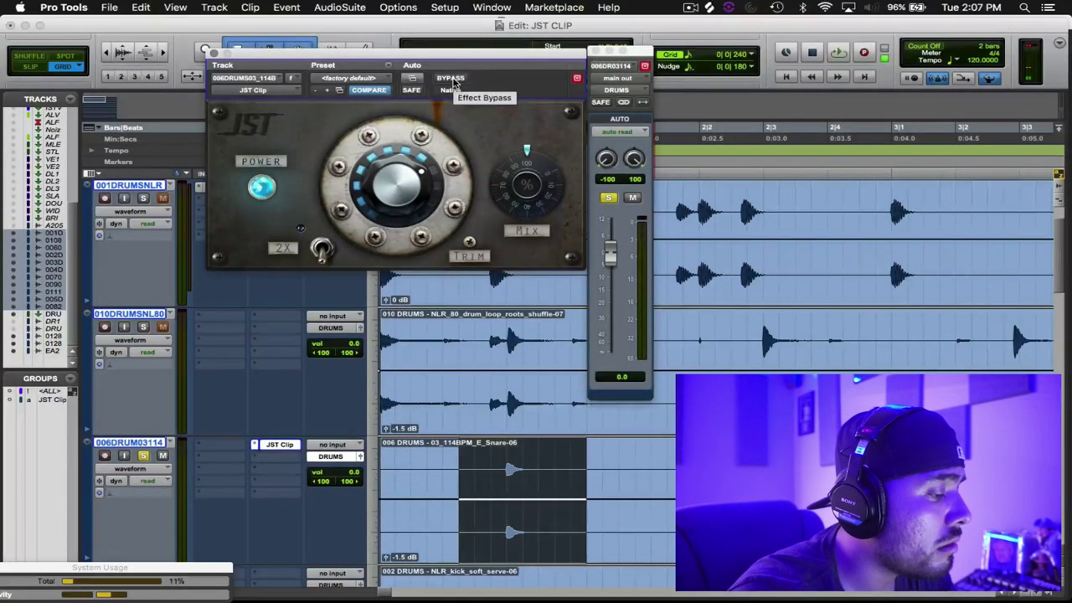
{"action": "left_click", "coordinate": [450, 78]}
{"action": "key", "text": "space"}
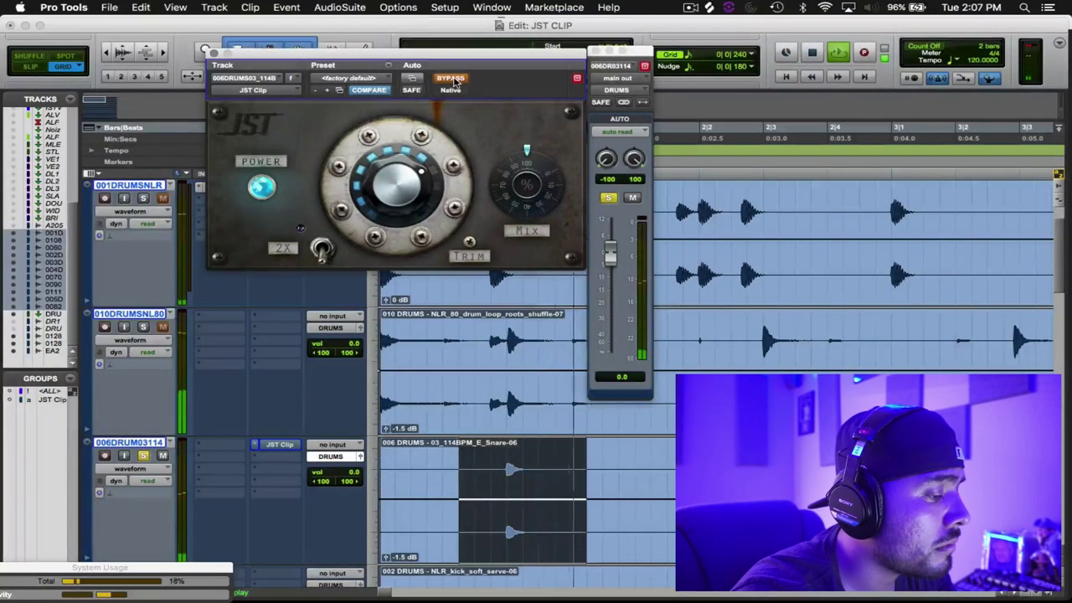
{"action": "left_click", "coordinate": [452, 79]}
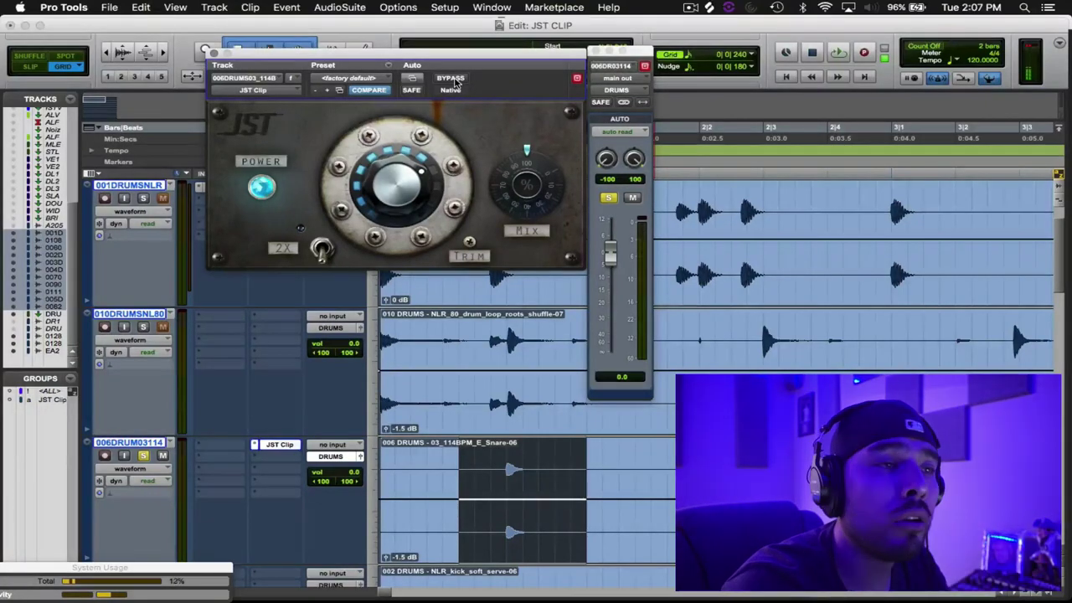
{"action": "key", "text": "space"}
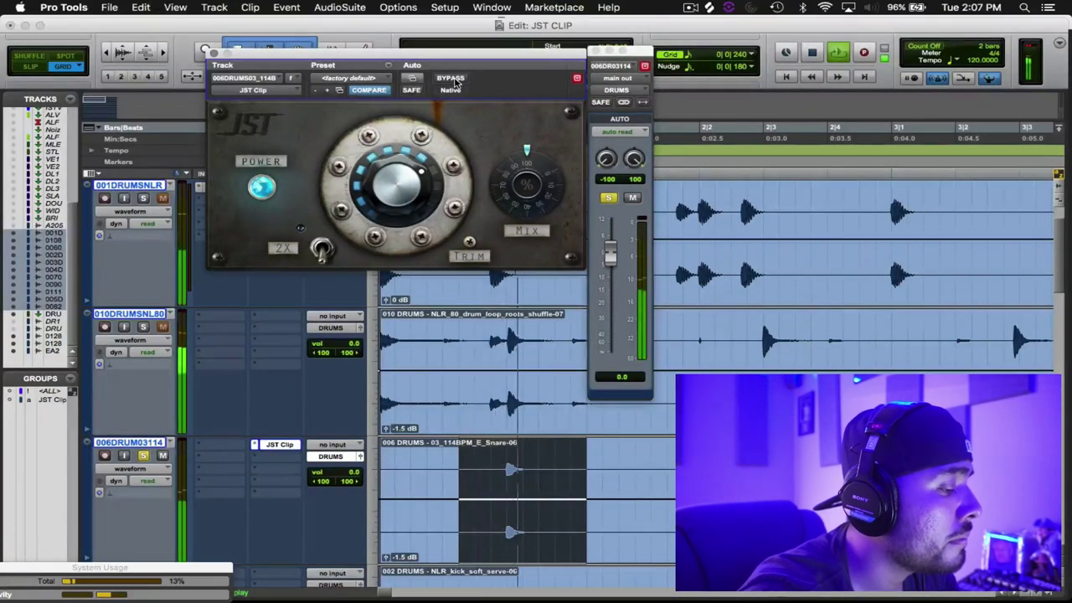
{"action": "left_click", "coordinate": [455, 79]}
{"action": "left_click", "coordinate": [455, 80]}
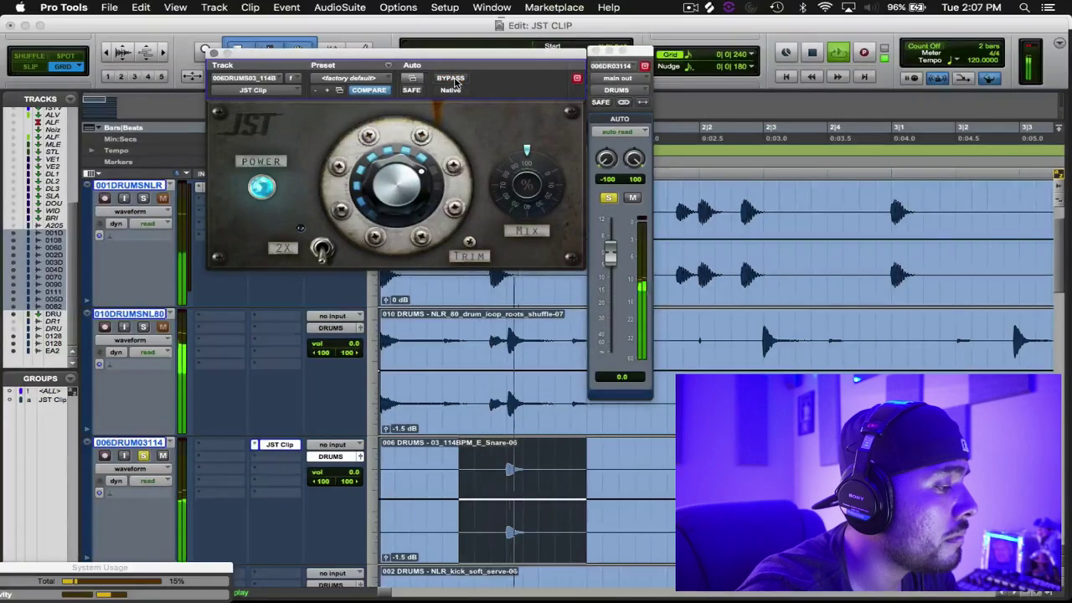
{"action": "left_click", "coordinate": [454, 79]}
{"action": "left_click", "coordinate": [455, 80]}
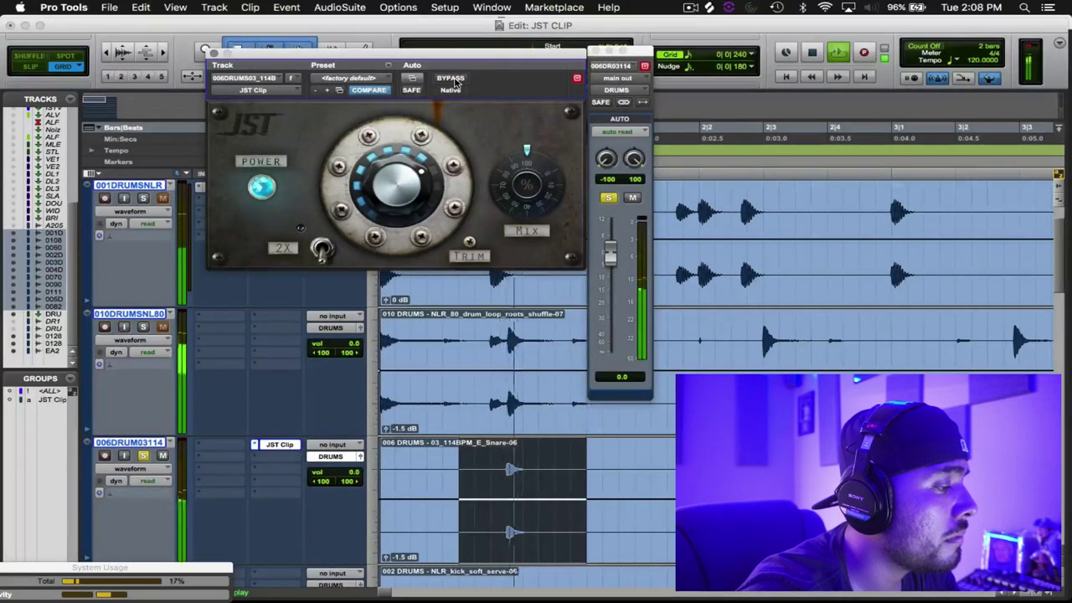
{"action": "left_click", "coordinate": [455, 80]}
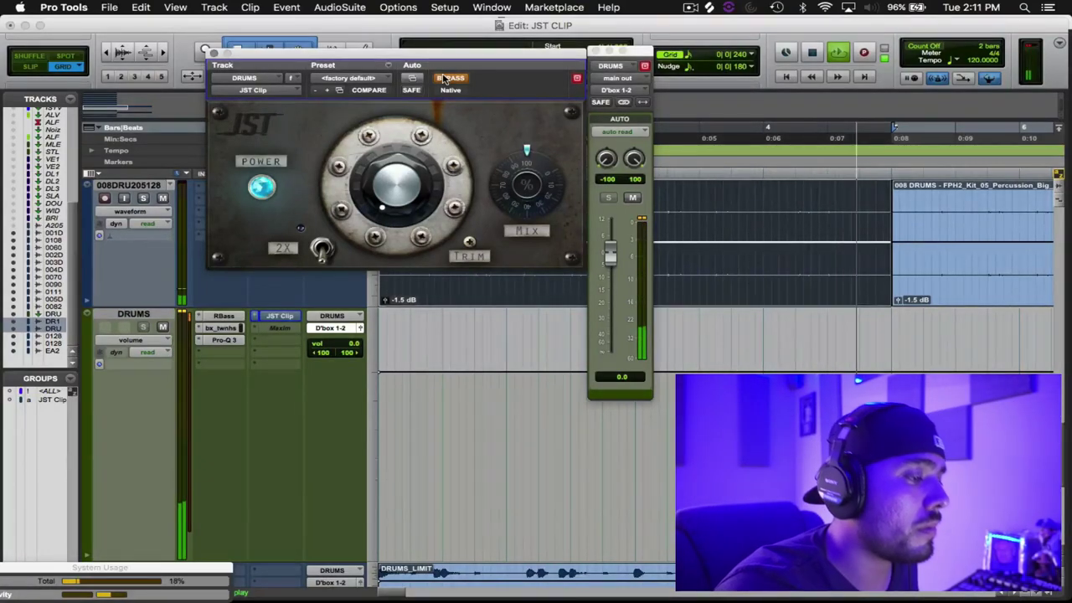
Stop and restart playback to hear the DRUMS bus with JST Clip active
{"action": "key", "text": "space"}
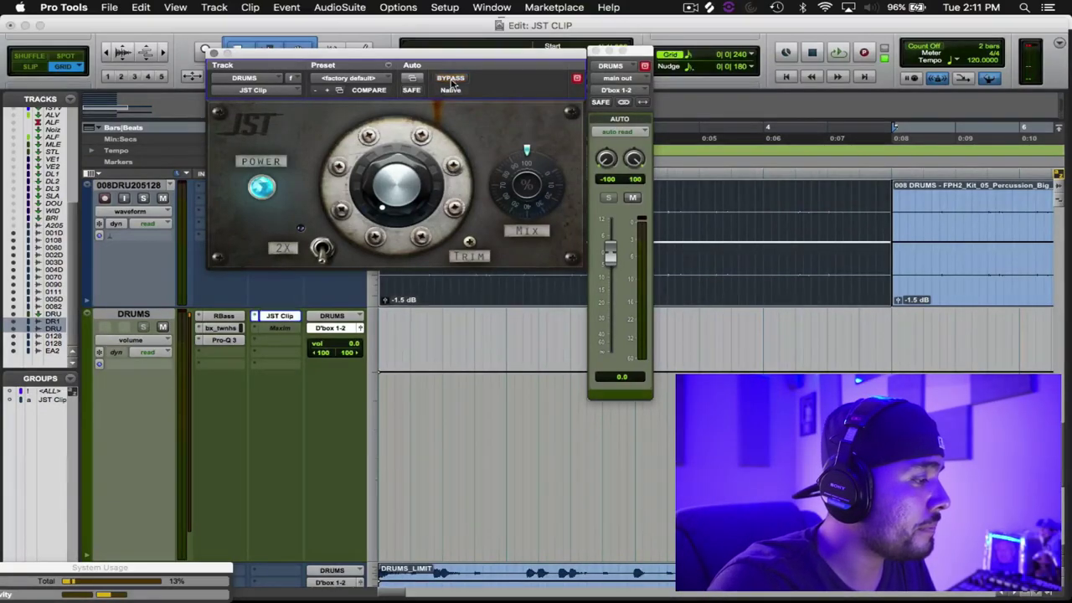
{"action": "key", "text": "space"}
Raise the DRUMS bus JST Clip drive partway and check the trim value
{"action": "left_click_drag", "start_coordinate": [421, 164], "coordinate": [396, 99]}
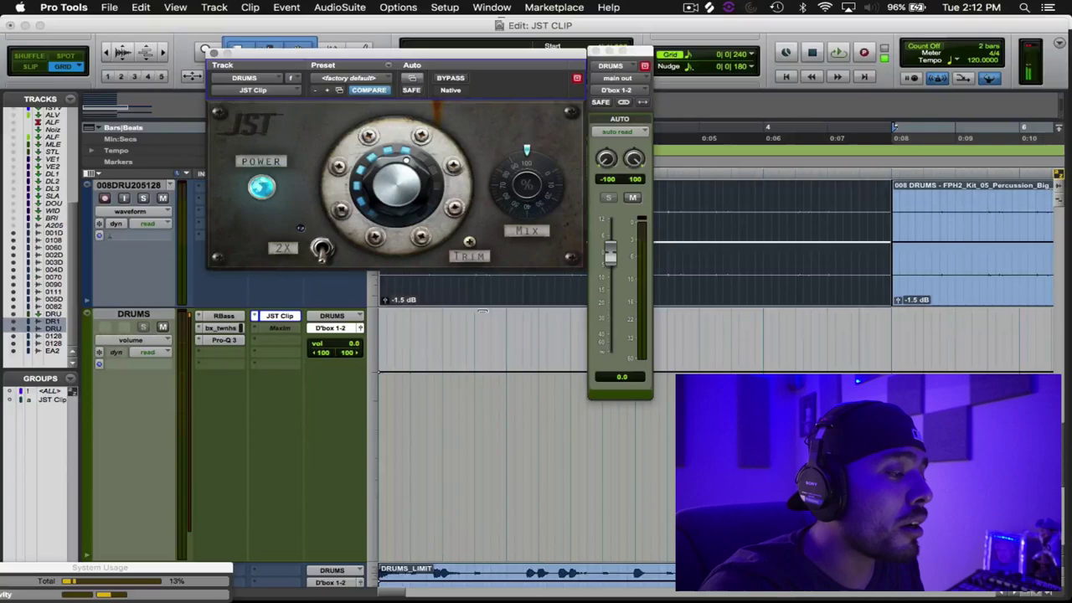
{"action": "left_click", "coordinate": [468, 238]}
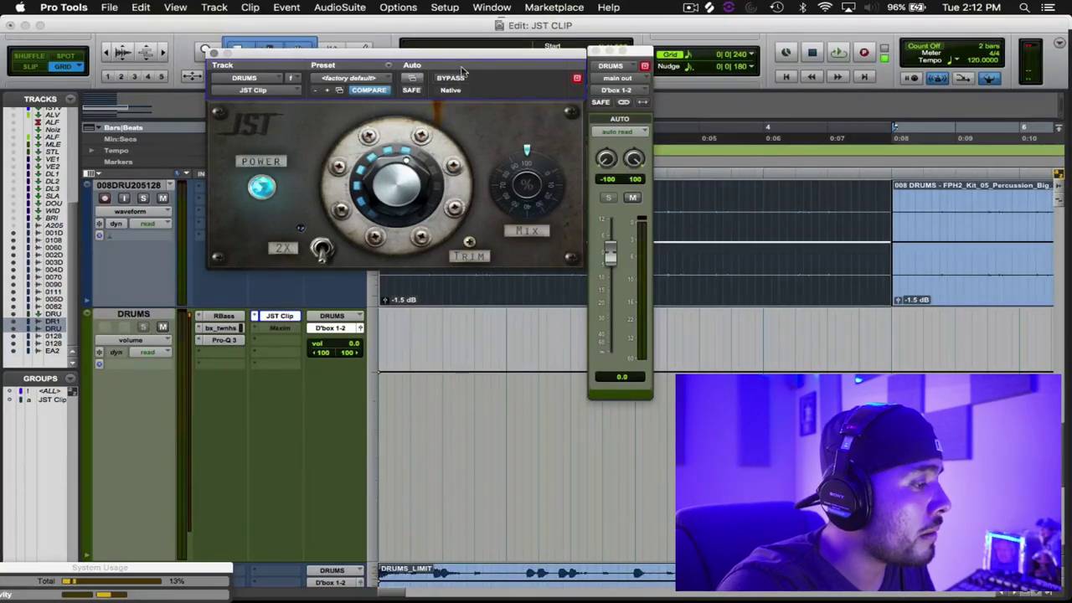
Compare the DRUMS bus clipping against bypass during playback, leaving JST Clip active
{"action": "left_click_drag", "start_coordinate": [459, 58], "coordinate": [470, 56]}
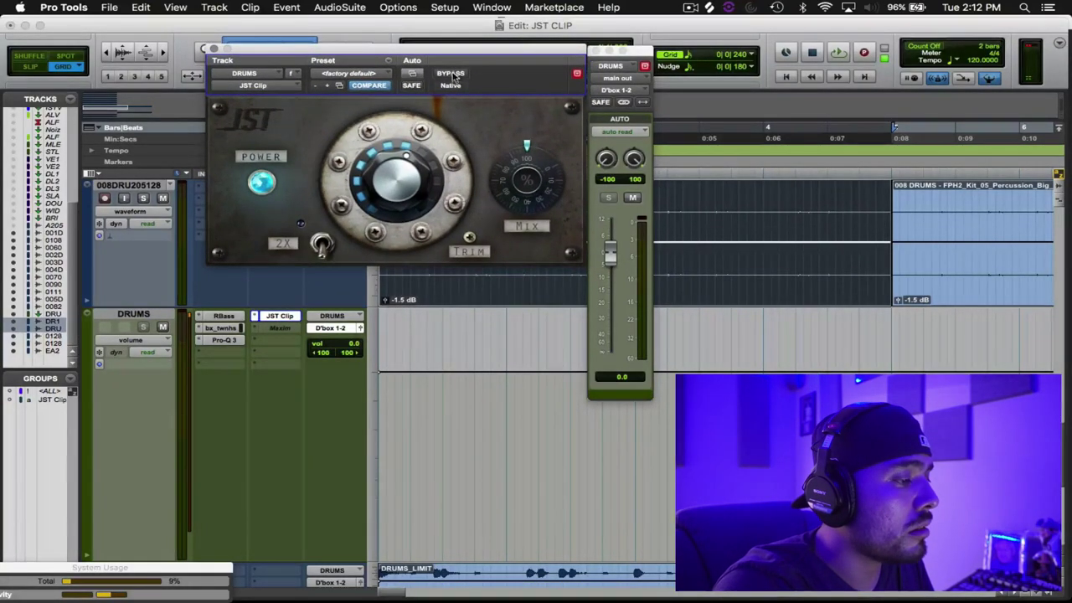
{"action": "left_click", "coordinate": [450, 73]}
{"action": "key", "text": "space"}
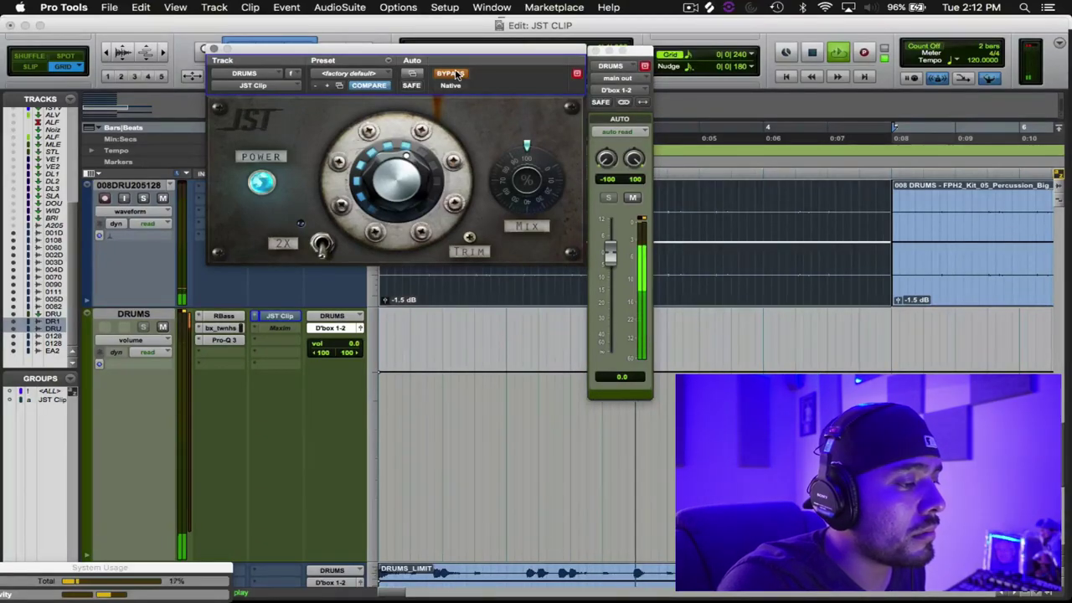
{"action": "key", "text": "space"}
{"action": "left_click", "coordinate": [450, 74]}
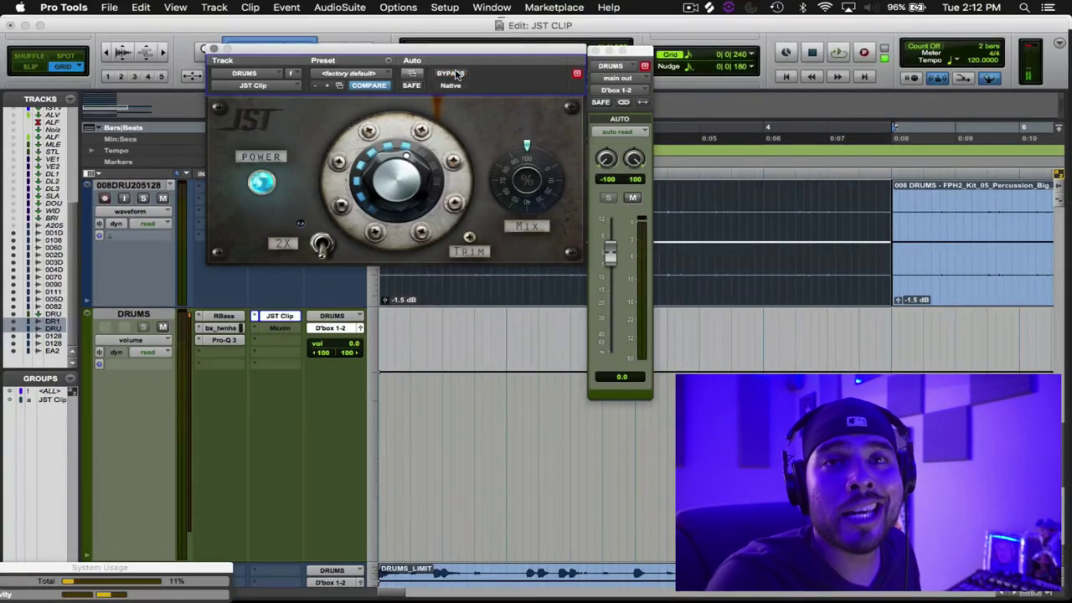
{"action": "key", "text": "space"}
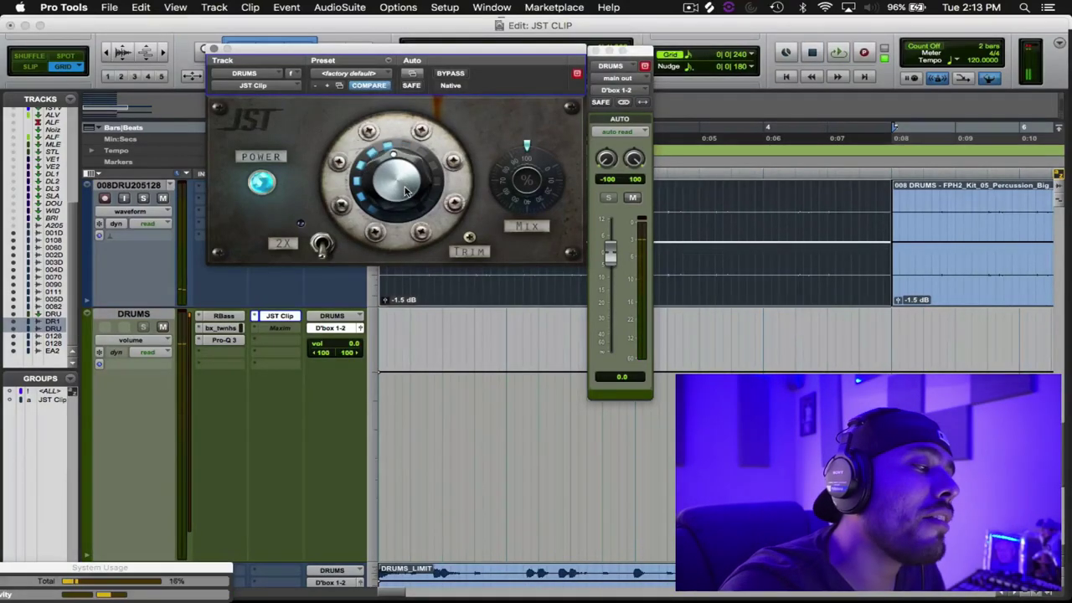
{"action": "key", "text": "space"}
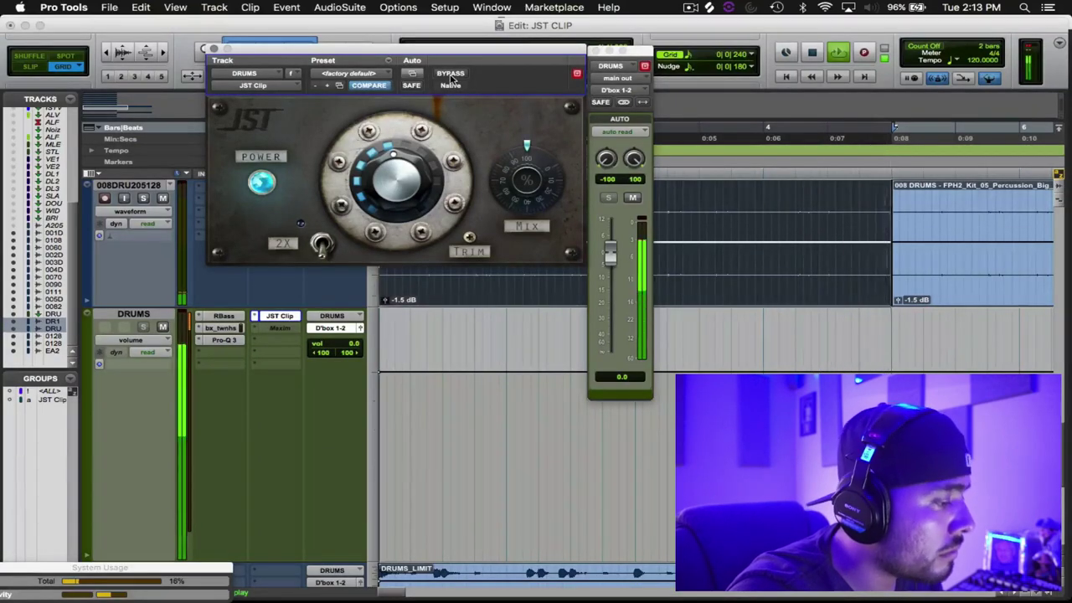
{"action": "left_click", "coordinate": [450, 75]}
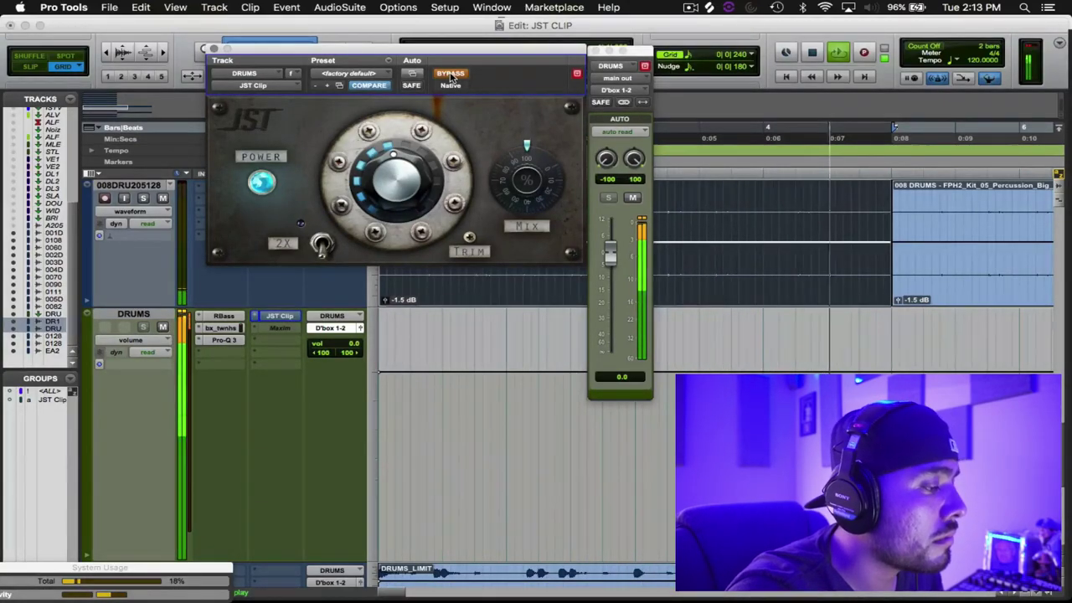
{"action": "left_click", "coordinate": [450, 73]}
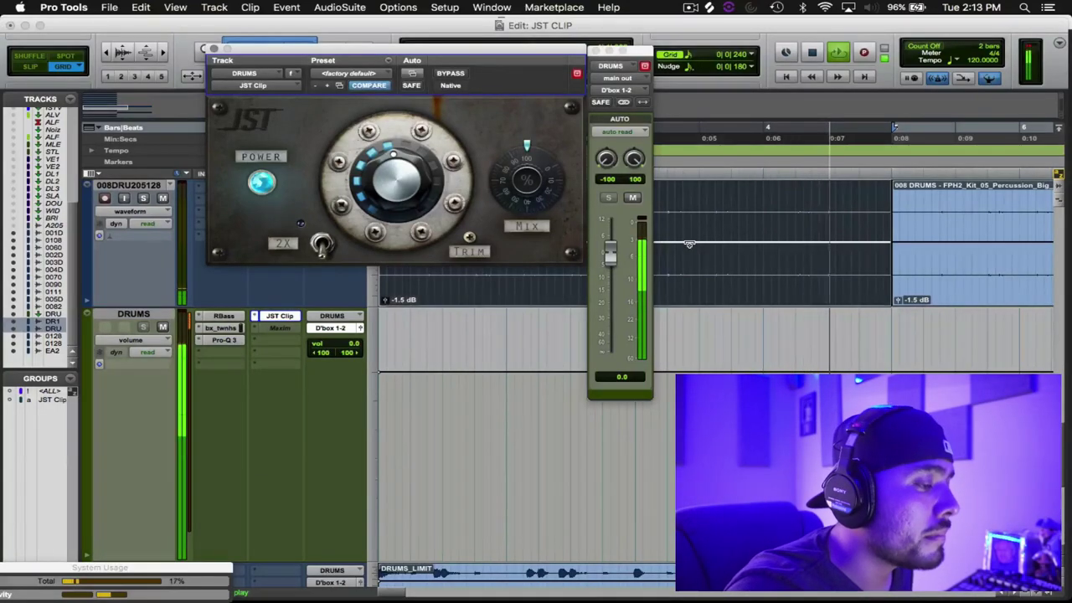
Stop playback with the DRUMS bus JST Clip left active
{"action": "key", "text": "space"}
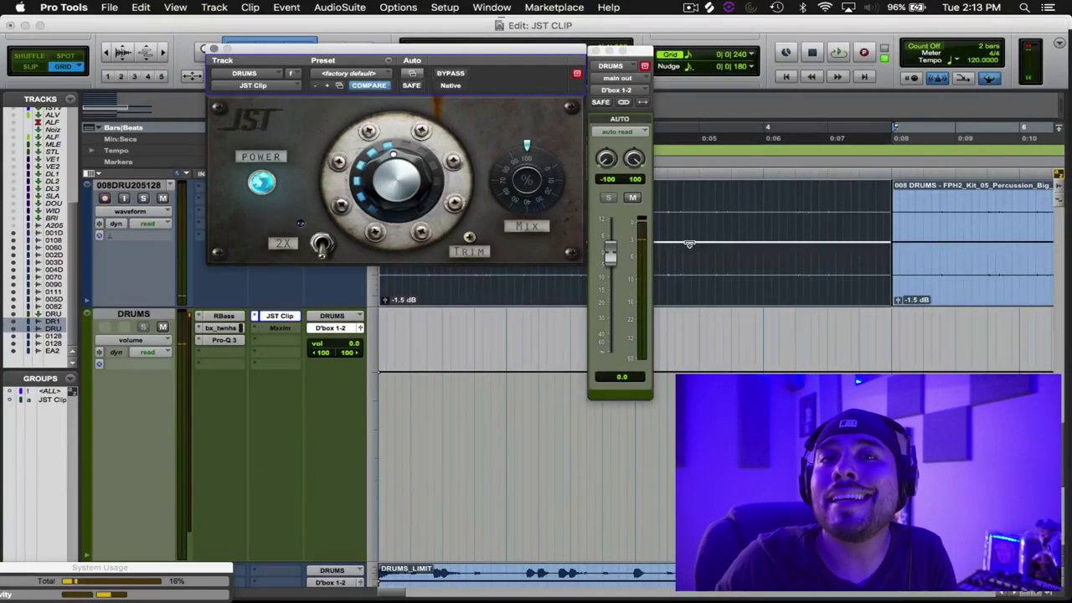